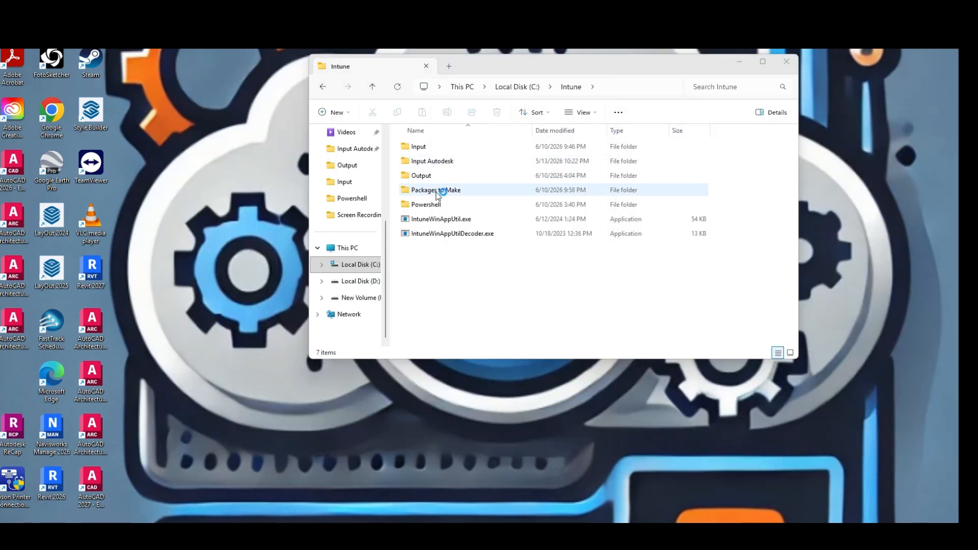
Open the Packages to Make folder and select the MSIBluebeamRevu21.10.0x64.zip package
{"action": "double_click", "coordinate": [436, 192]}
{"action": "left_click", "coordinate": [434, 146]}
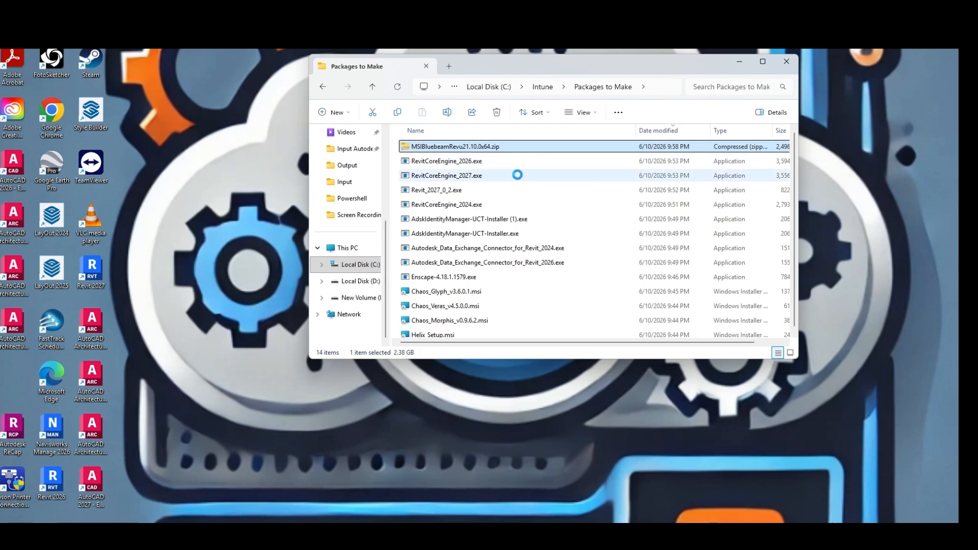
{"action": "double_click", "coordinate": [498, 146]}
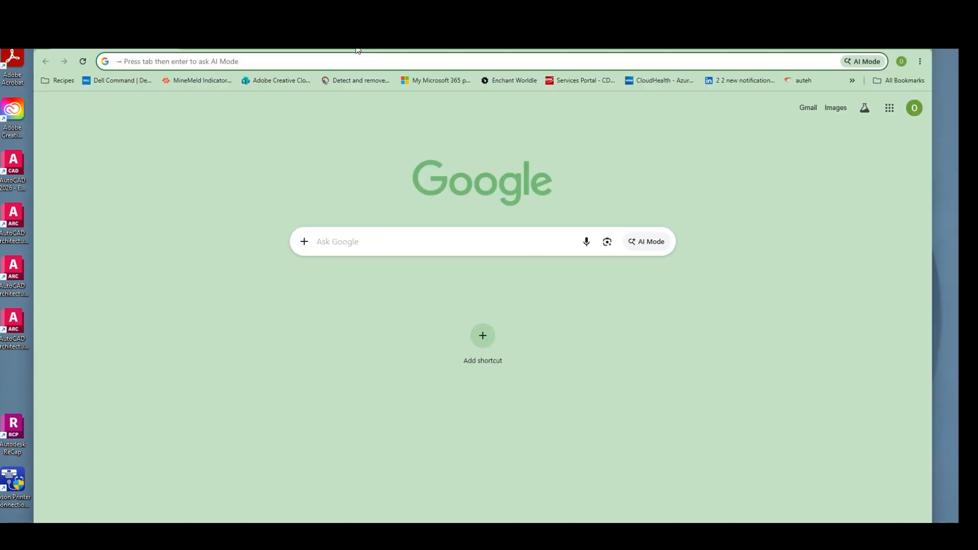
In Chrome, search Google for "bluebeam download" and open the Revu 21 Deployment Guide from the Bluebeam Download Center
{"action": "type", "text": "bluebeam"}
{"action": "key", "text": "Return"}
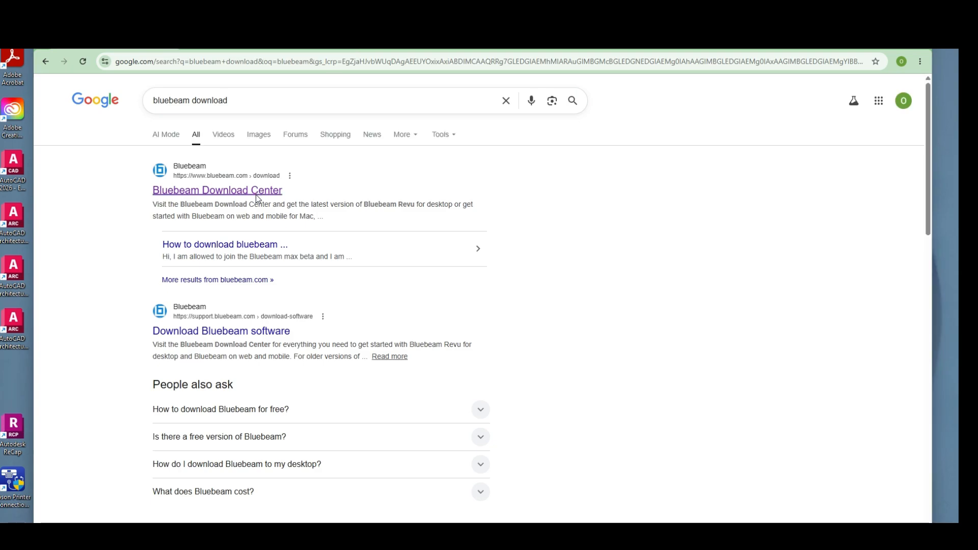
{"action": "left_click", "coordinate": [256, 195]}
{"action": "scroll", "coordinate": [652, 433], "scroll_direction": "down", "scroll_amount": 4}
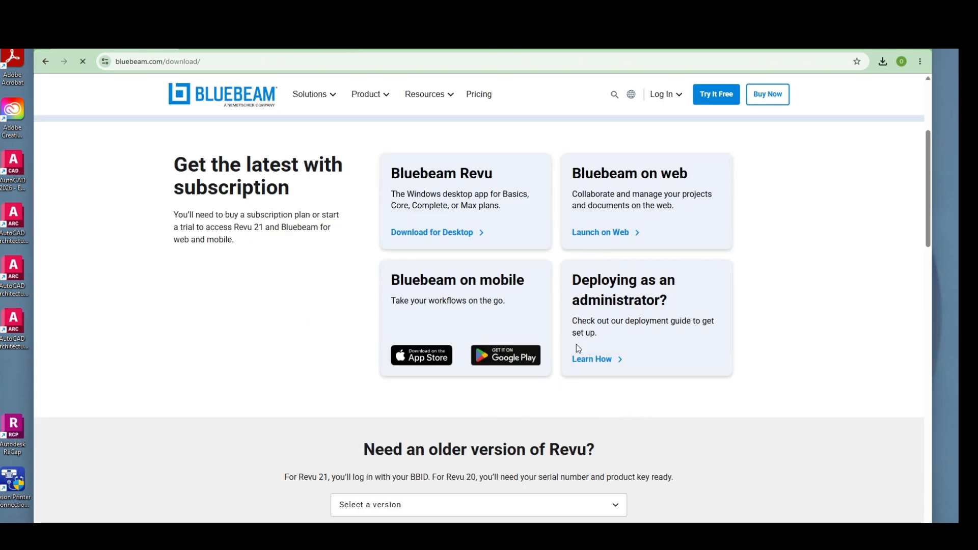
{"action": "left_click", "coordinate": [590, 359]}
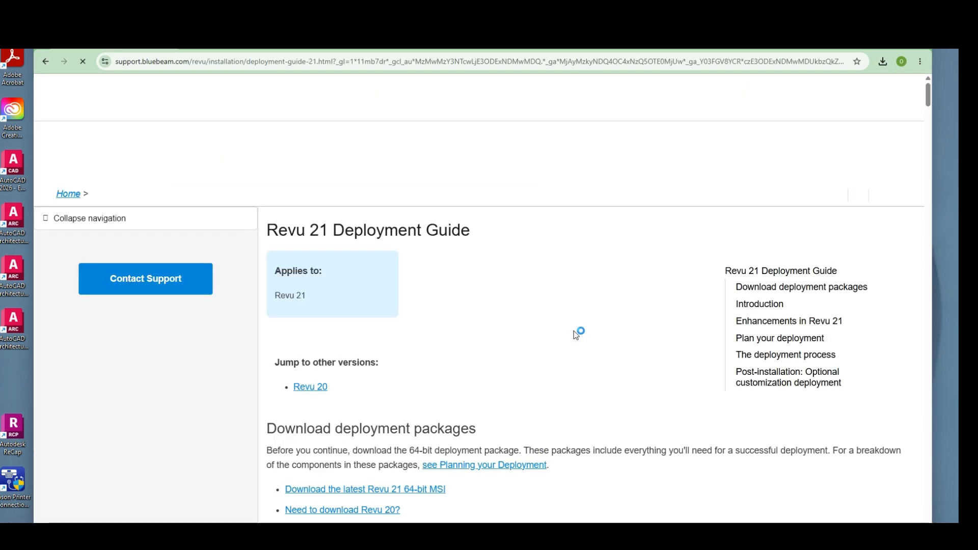
{"action": "scroll", "coordinate": [413, 261], "scroll_direction": "down", "scroll_amount": 5}
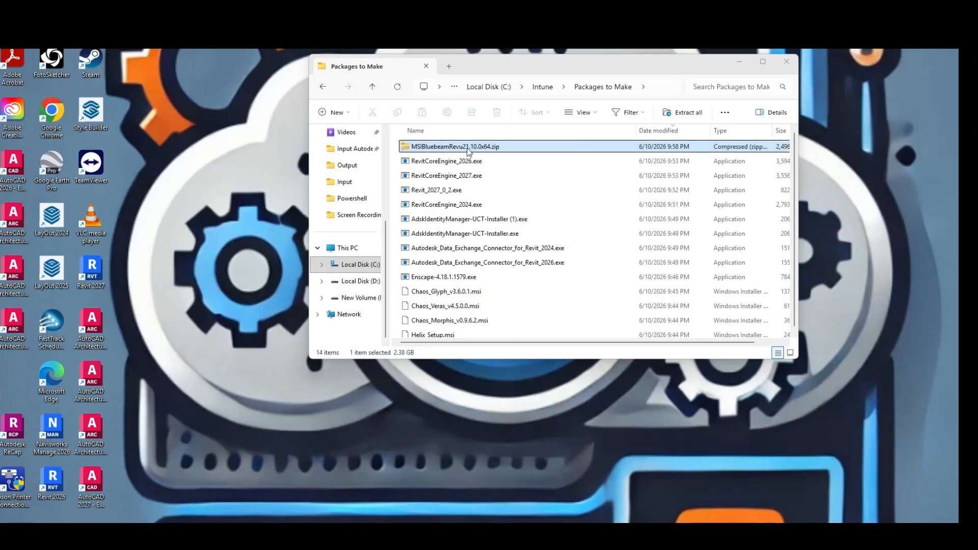
Check the contents of the Bluebeam zip package, and review the Bluebeam.ps1 script stored in the Intune Input folder
{"action": "left_click", "coordinate": [465, 147]}
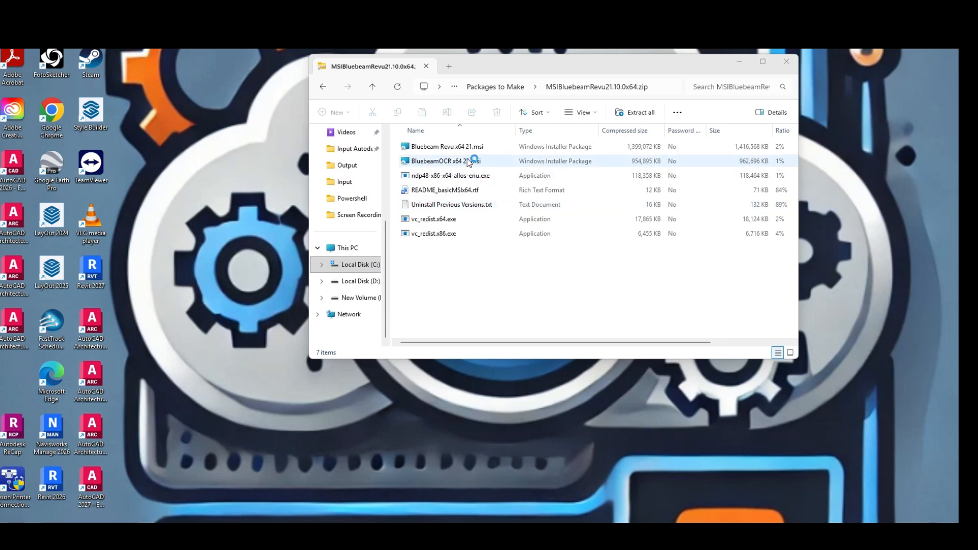
{"action": "left_click", "coordinate": [349, 181]}
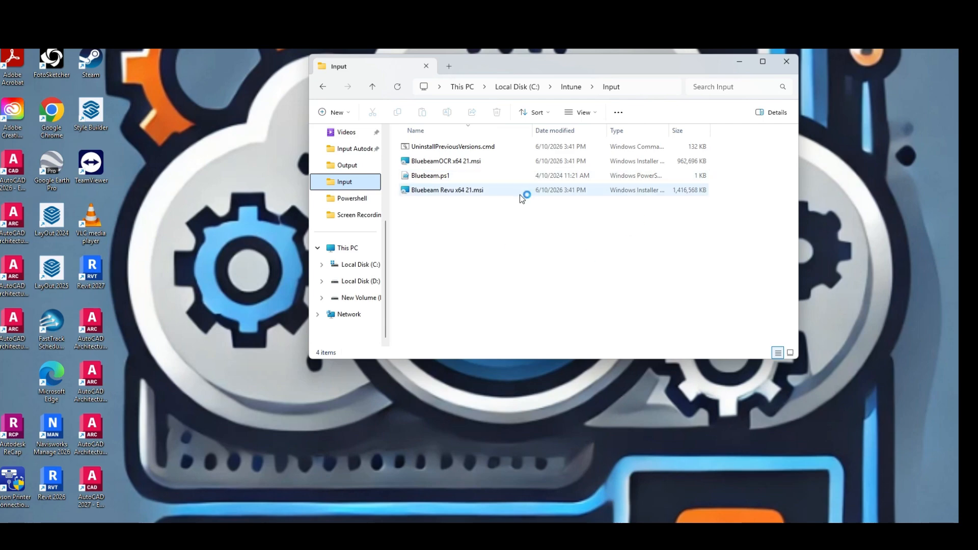
{"action": "left_click", "coordinate": [446, 175]}
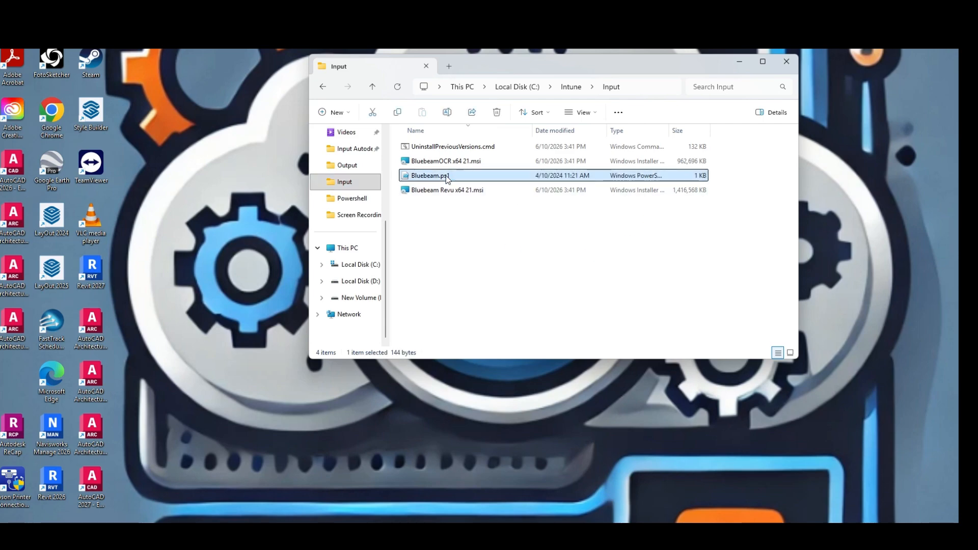
{"action": "double_click", "coordinate": [446, 176]}
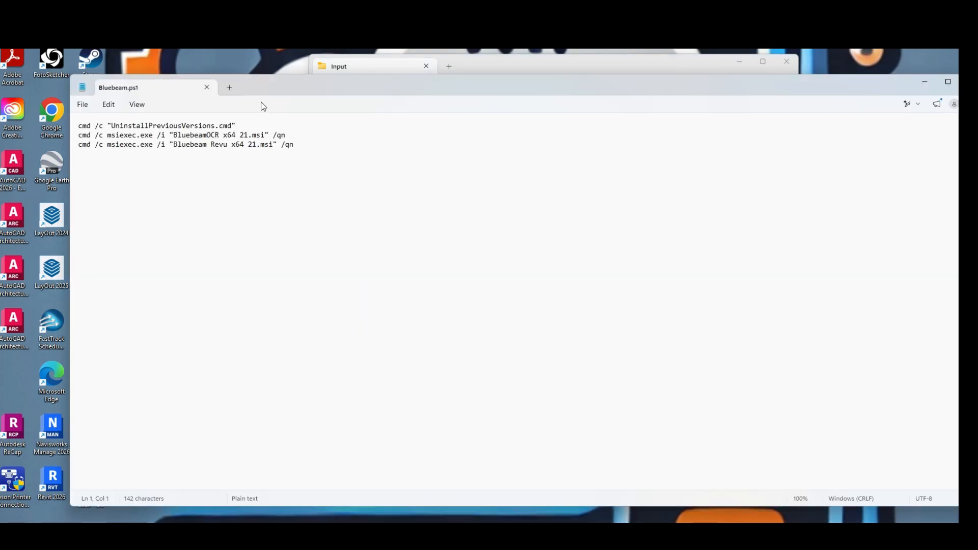
{"action": "left_click", "coordinate": [207, 87]}
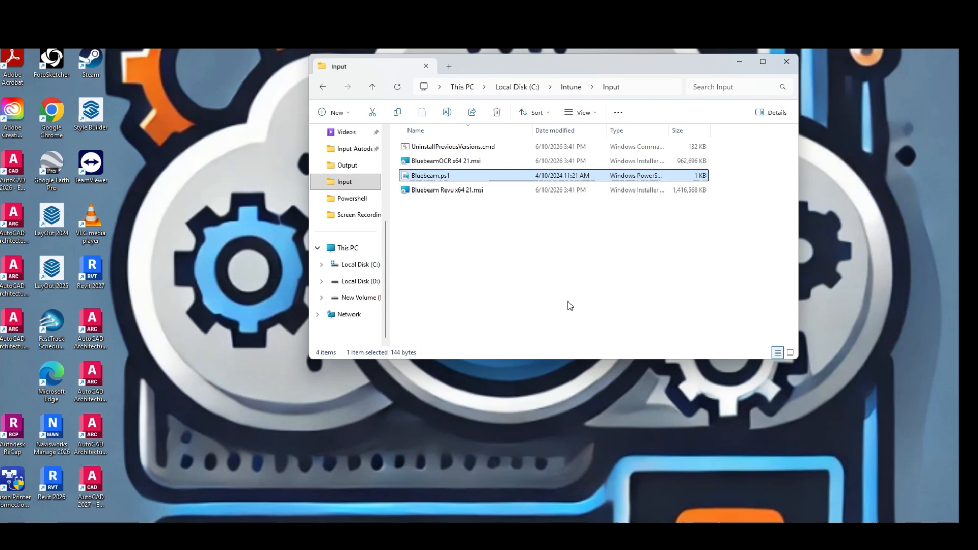
Start Windows PowerShell as administrator and place its window in clear view on the desktop
{"action": "left_click", "coordinate": [676, 420]}
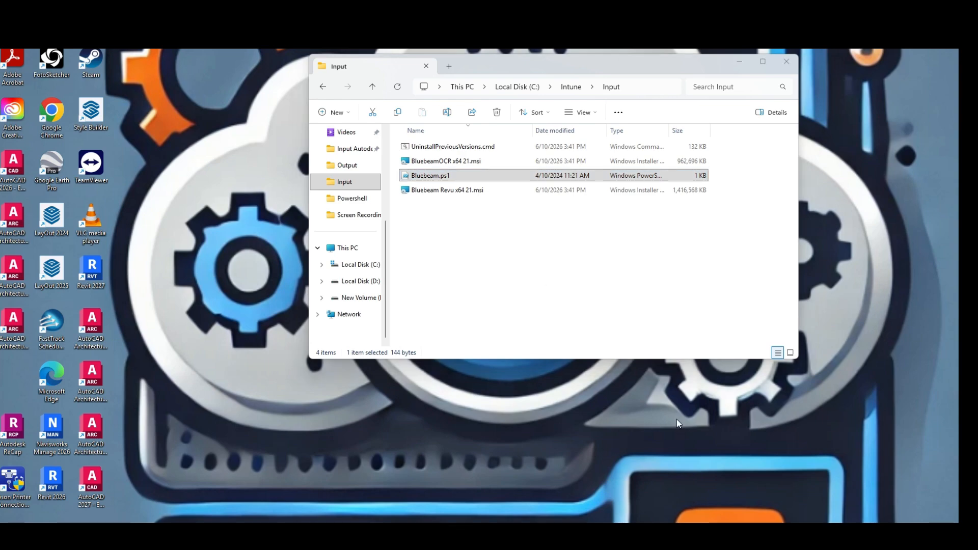
{"action": "key", "text": "super"}
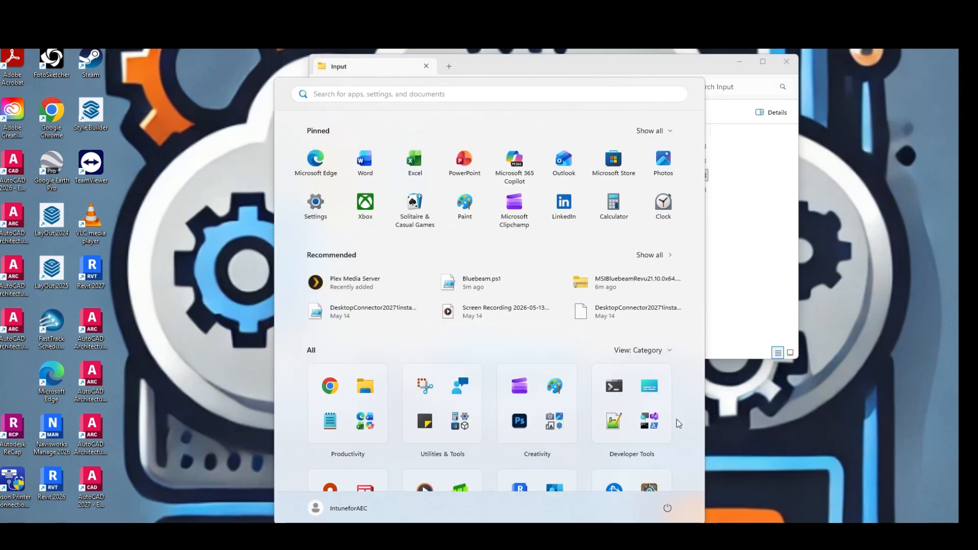
{"action": "type", "text": "power"}
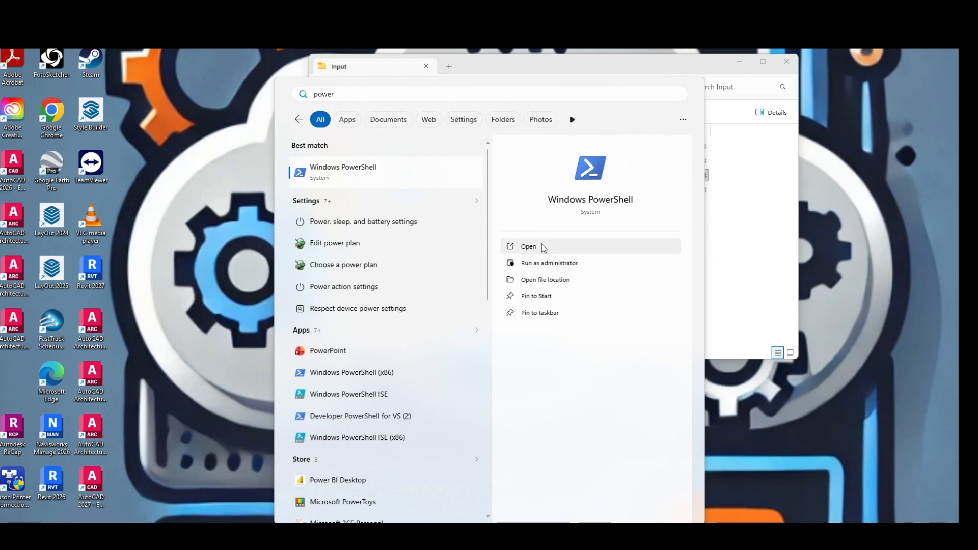
{"action": "left_click", "coordinate": [508, 264]}
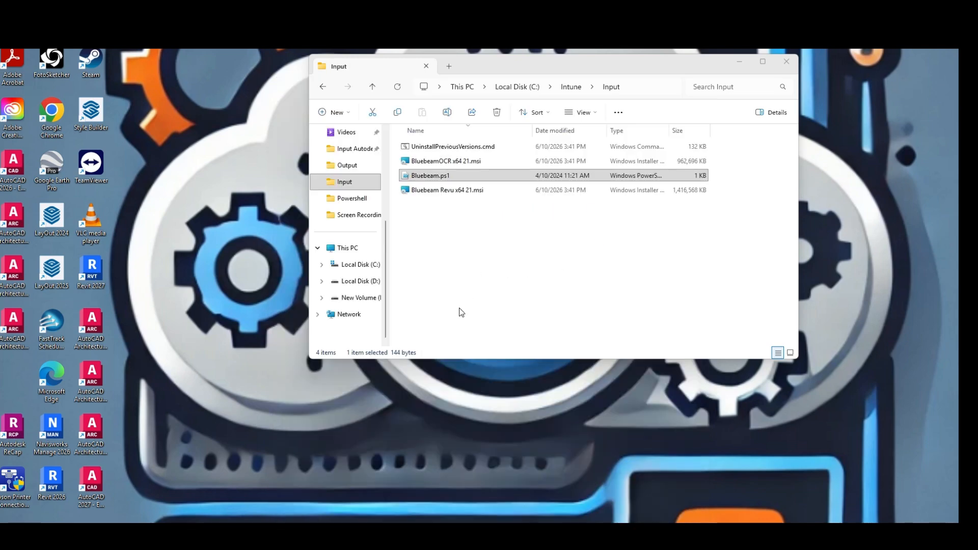
{"action": "left_click_drag", "start_coordinate": [252, 1], "coordinate": [265, 156]}
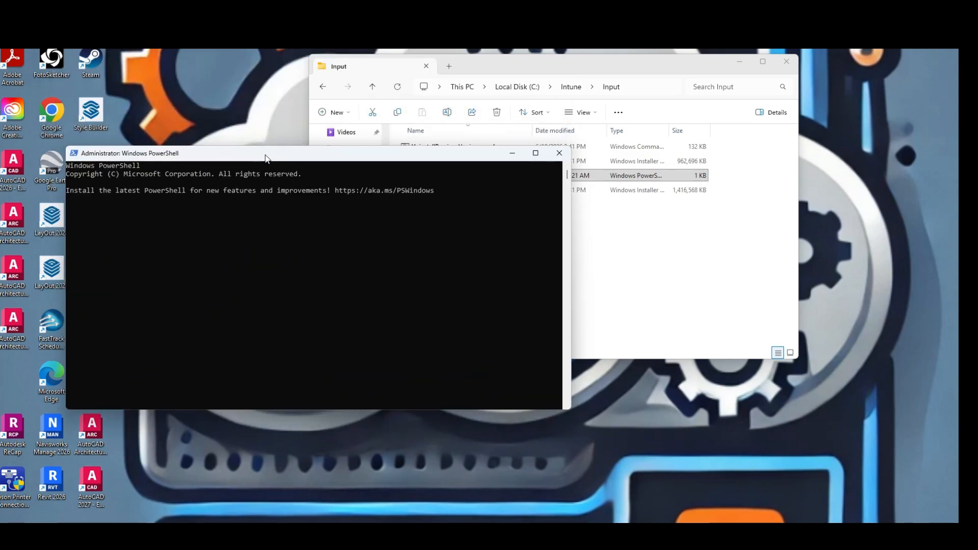
Change the PowerShell working directory to c:\intune\input
{"action": "type", "text": ":\\intune"}
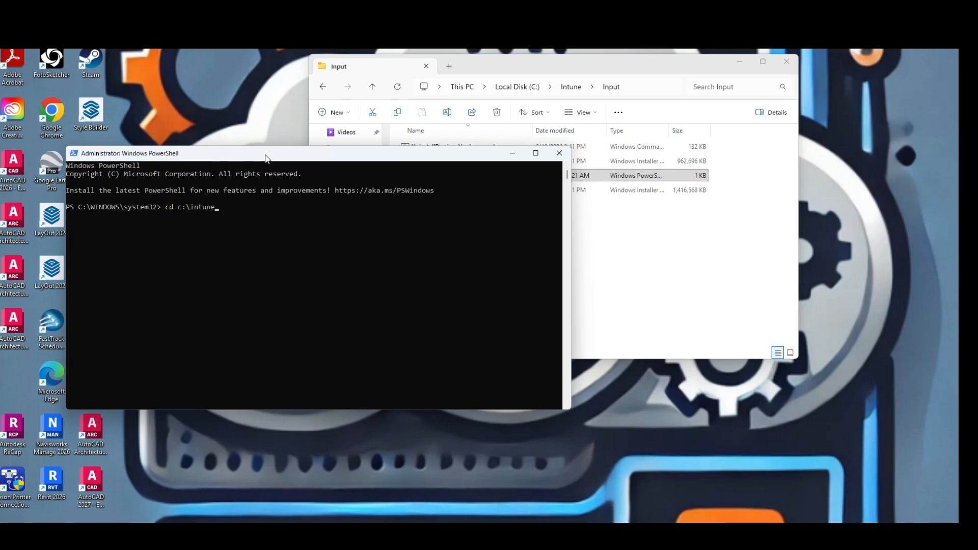
{"action": "type", "text": "\\input"}
{"action": "key", "text": "Return"}
Run the Bluebeam.ps1 script from the Input folder in PowerShell
{"action": "key", "text": "BackSpace"}
{"action": "key", "text": "BackSpace"}
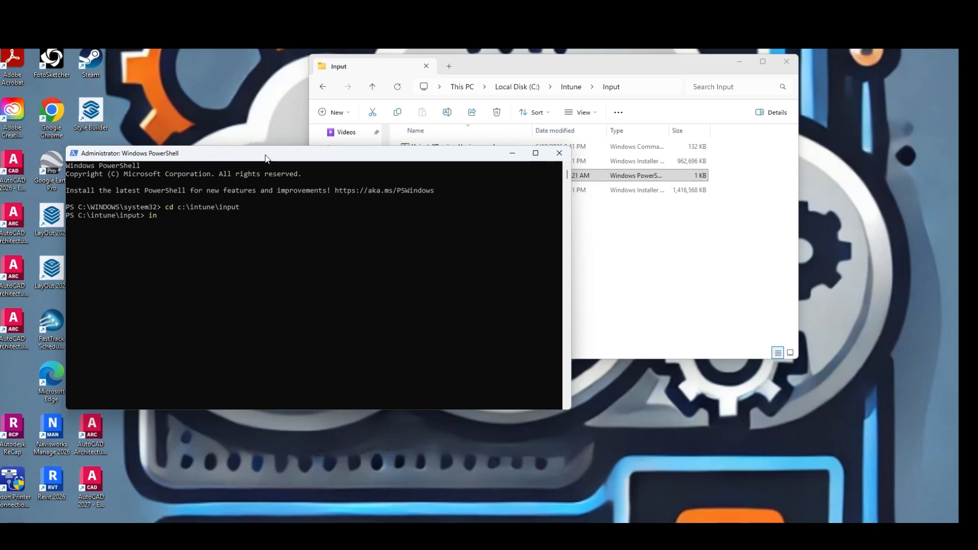
{"action": "type", "text": ". ;"}
{"action": "type", "text": "uebeam.ps1"}
{"action": "key", "text": "Return"}
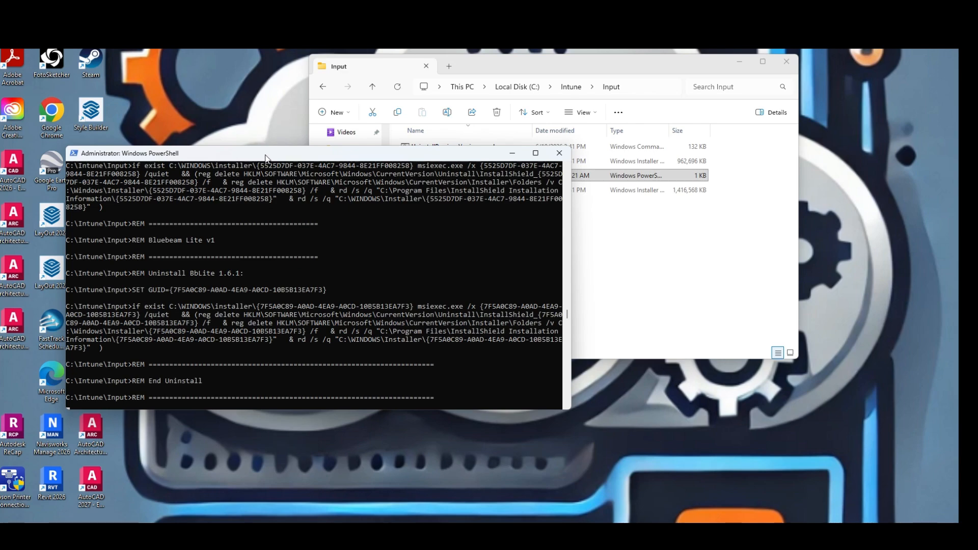
Open Task Manager to monitor the running Bluebeam installation
{"action": "right_click", "coordinate": [742, 541]}
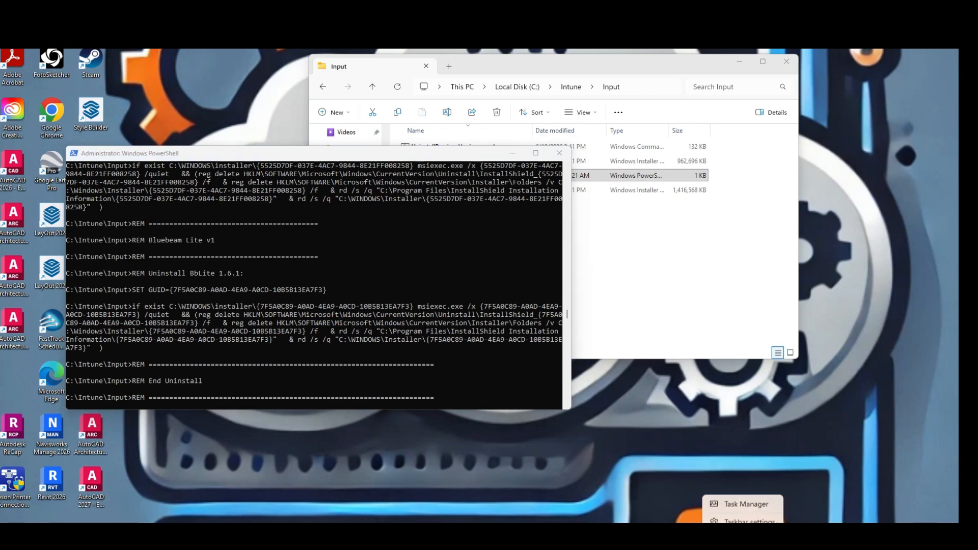
{"action": "left_click", "coordinate": [714, 503]}
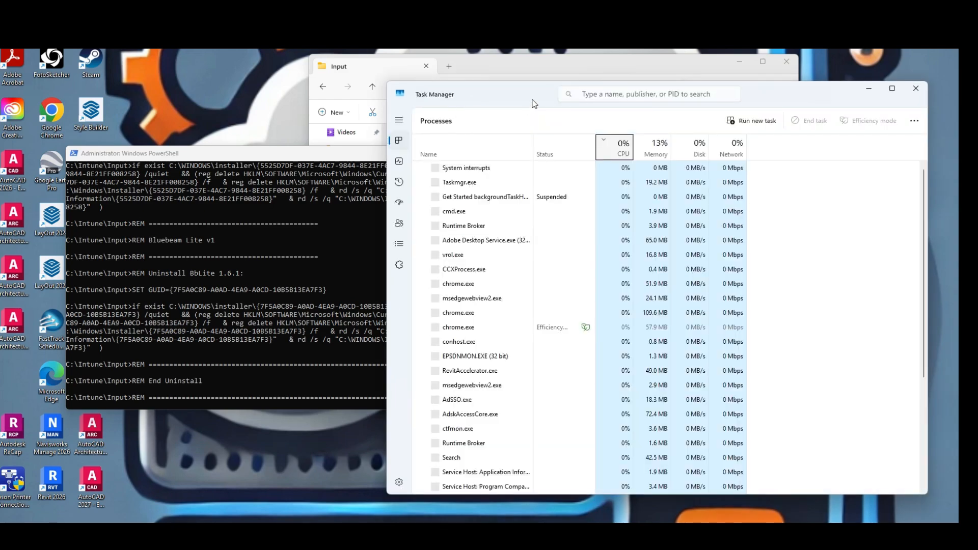
{"action": "left_click_drag", "start_coordinate": [523, 95], "coordinate": [299, 103]}
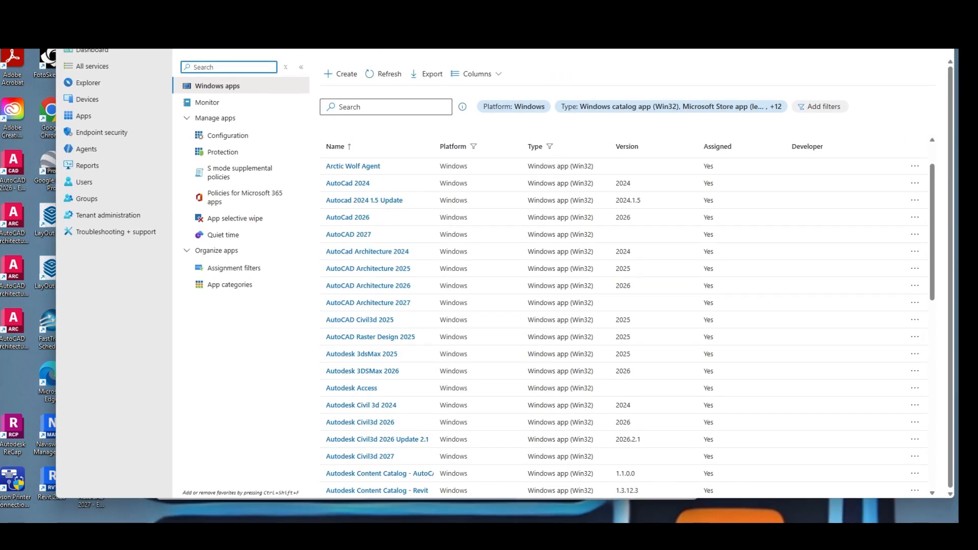
In the Intune admin center, find Bluebeam 21.10.0 among the Windows apps and open its properties
{"action": "scroll", "coordinate": [375, 159], "scroll_direction": "down", "scroll_amount": 1}
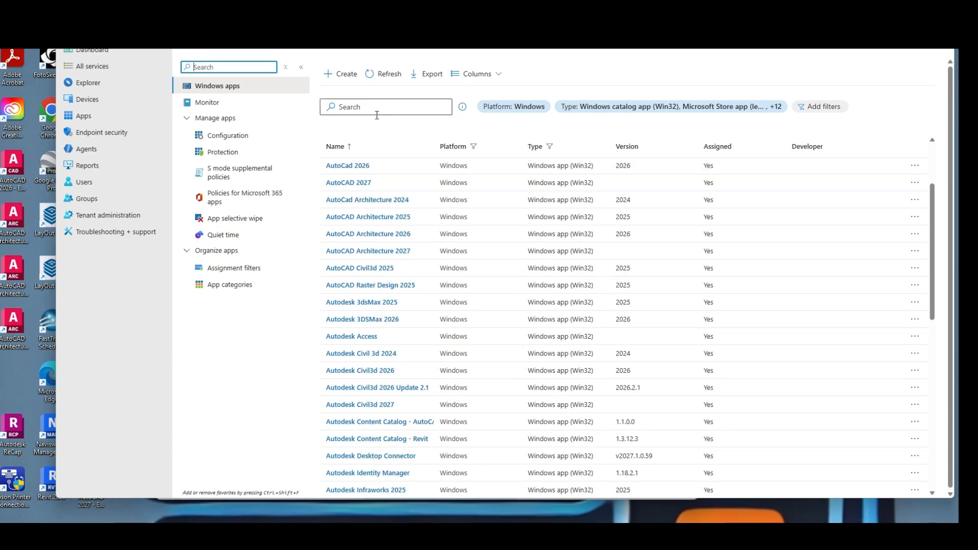
{"action": "scroll", "coordinate": [392, 195], "scroll_direction": "down", "scroll_amount": 8}
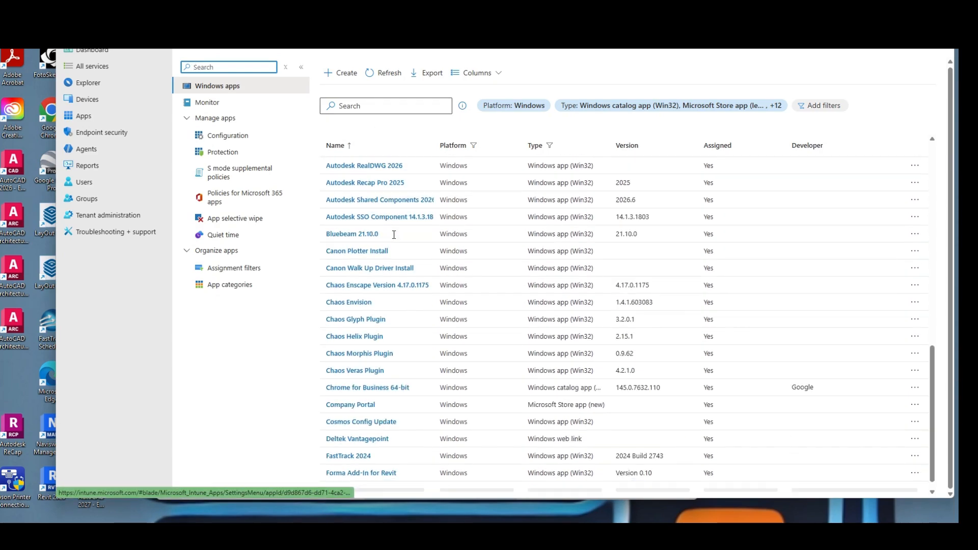
{"action": "scroll", "coordinate": [380, 253], "scroll_direction": "up", "scroll_amount": 1}
{"action": "left_click", "coordinate": [367, 268]}
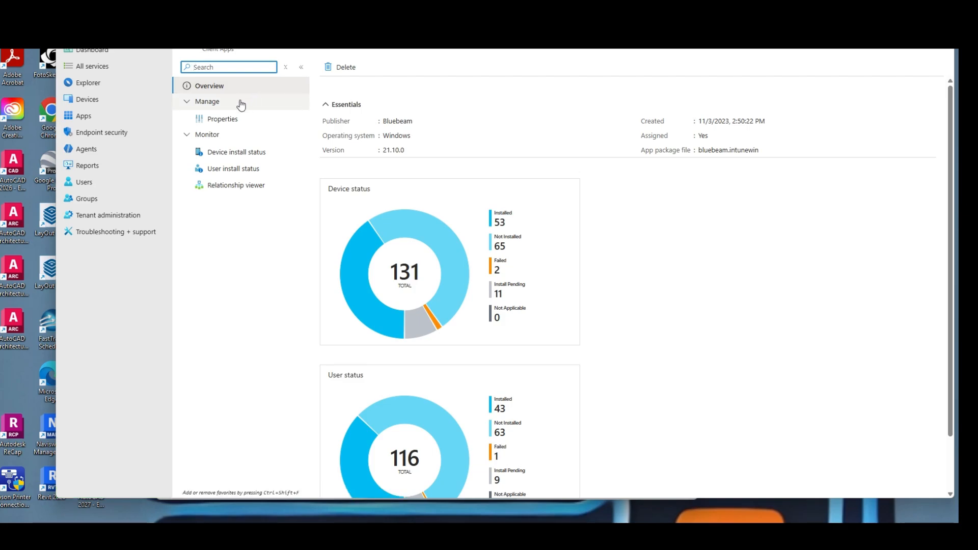
{"action": "left_click", "coordinate": [231, 120]}
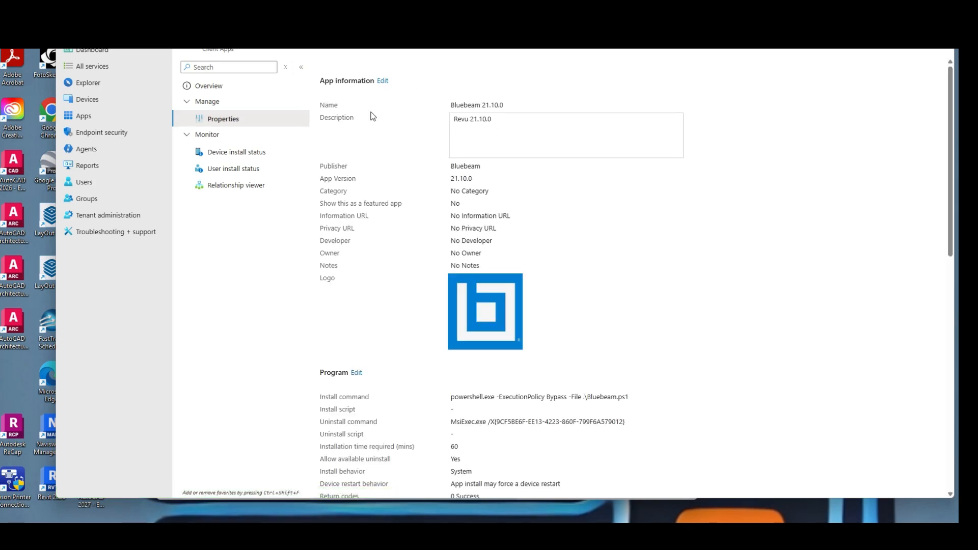
Open the app's Program settings for editing and review the available installer types and the install command
{"action": "scroll", "coordinate": [464, 217], "scroll_direction": "down", "scroll_amount": 2}
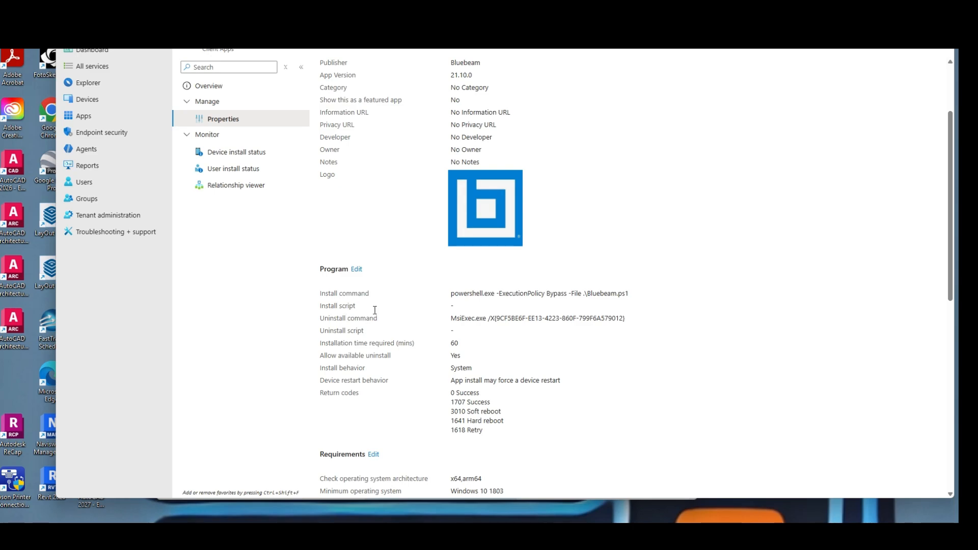
{"action": "left_click", "coordinate": [356, 269]}
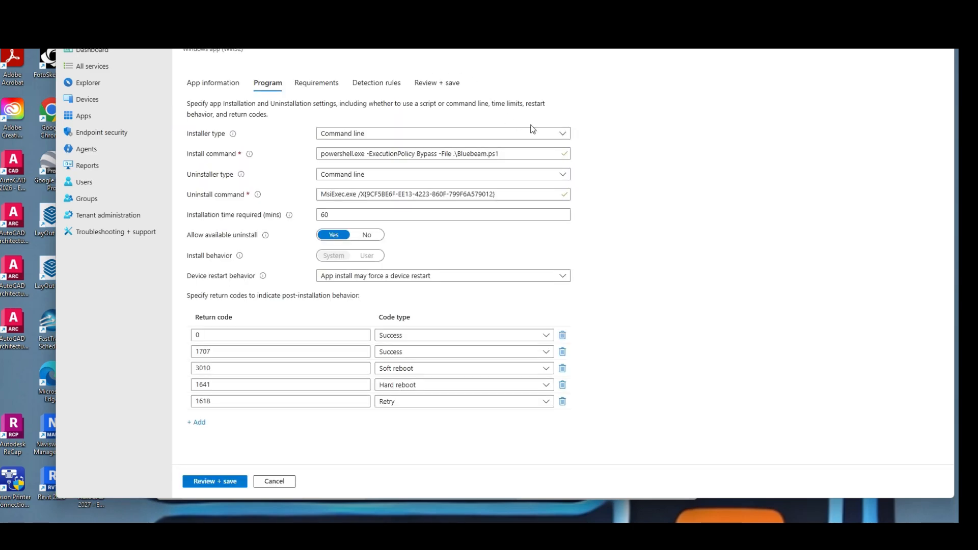
{"action": "left_click", "coordinate": [564, 134]}
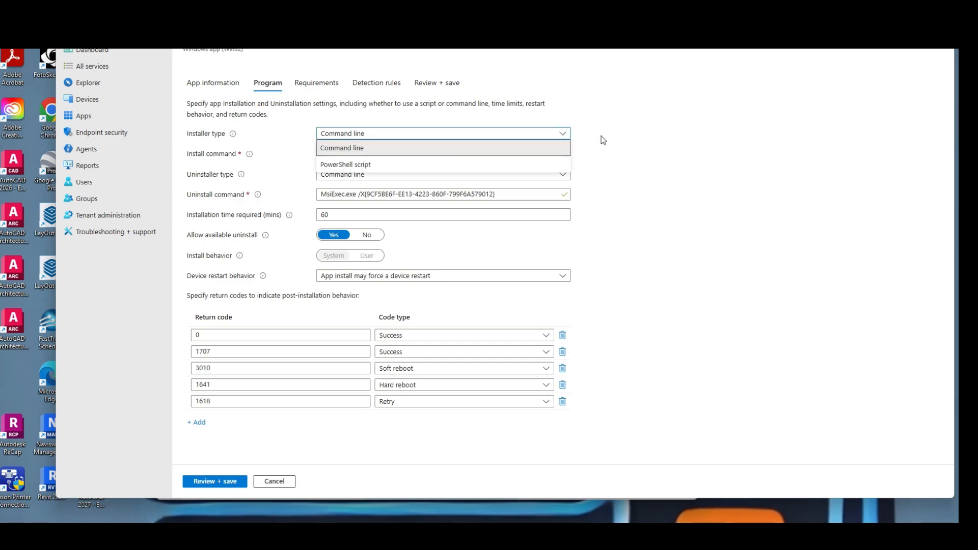
{"action": "left_click", "coordinate": [624, 125]}
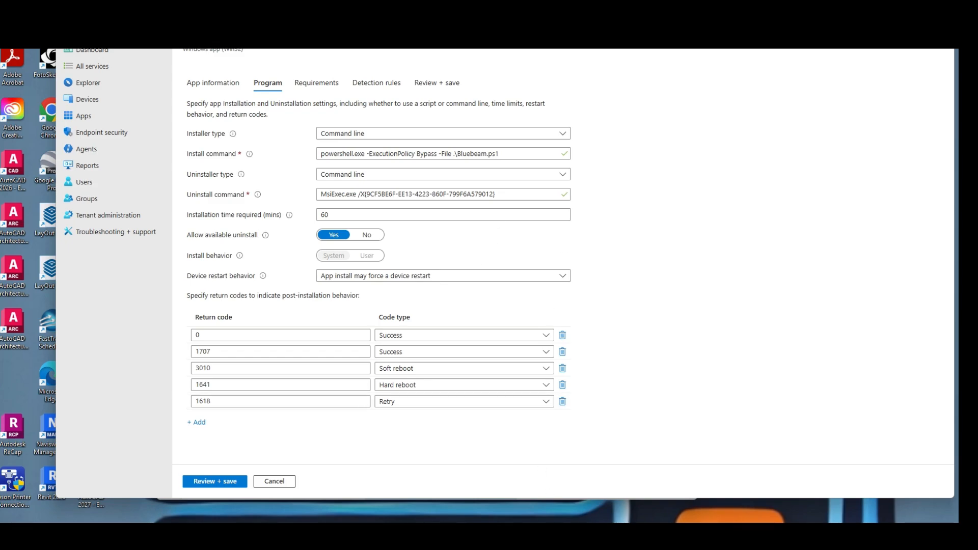
{"action": "left_click_drag", "start_coordinate": [433, 10], "coordinate": [441, 34]}
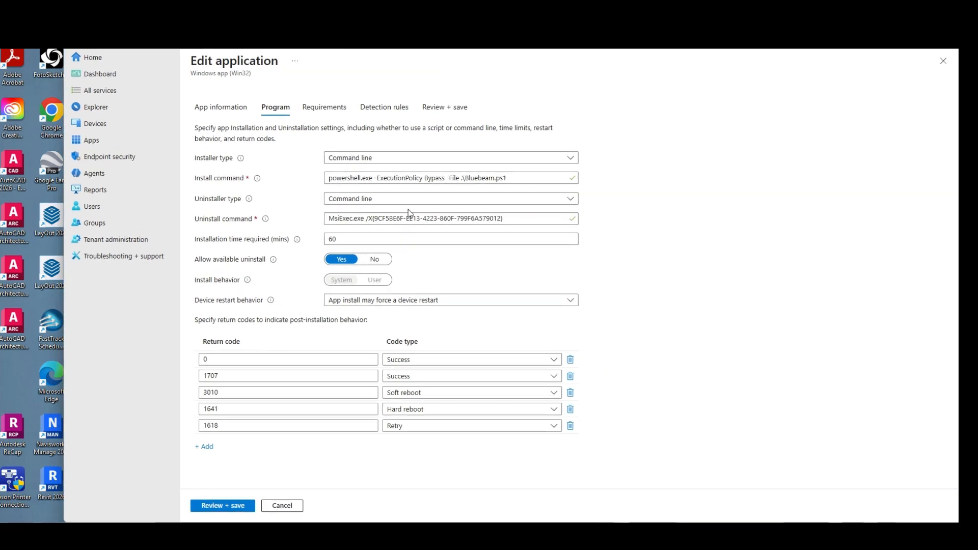
{"action": "left_click", "coordinate": [335, 216]}
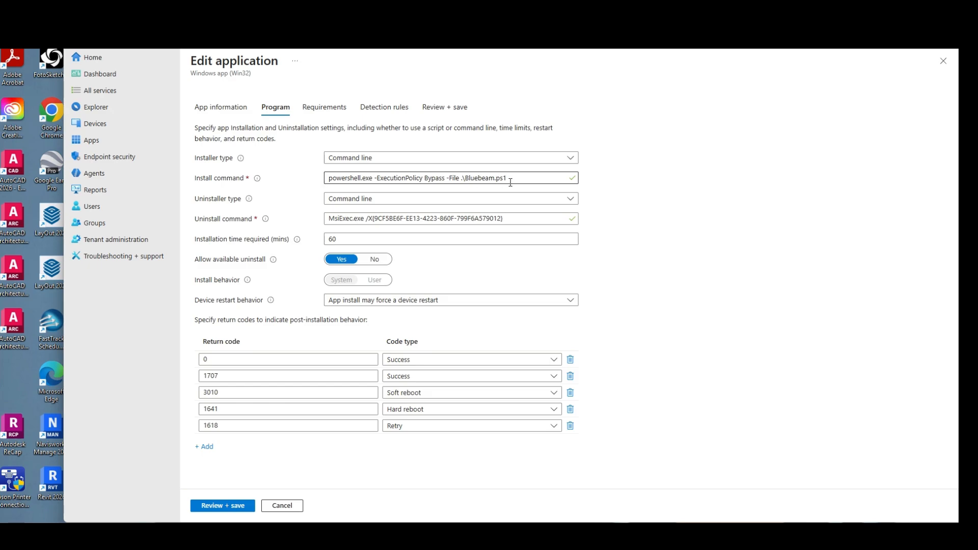
Go through the app's requirements to the detection rules and open the existing registry rule
{"action": "left_click", "coordinate": [212, 507]}
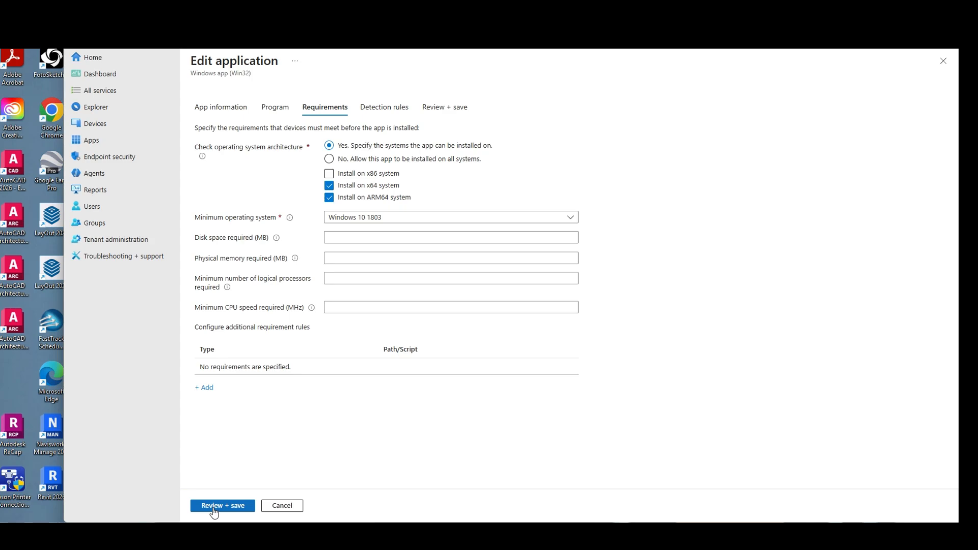
{"action": "left_click", "coordinate": [214, 506]}
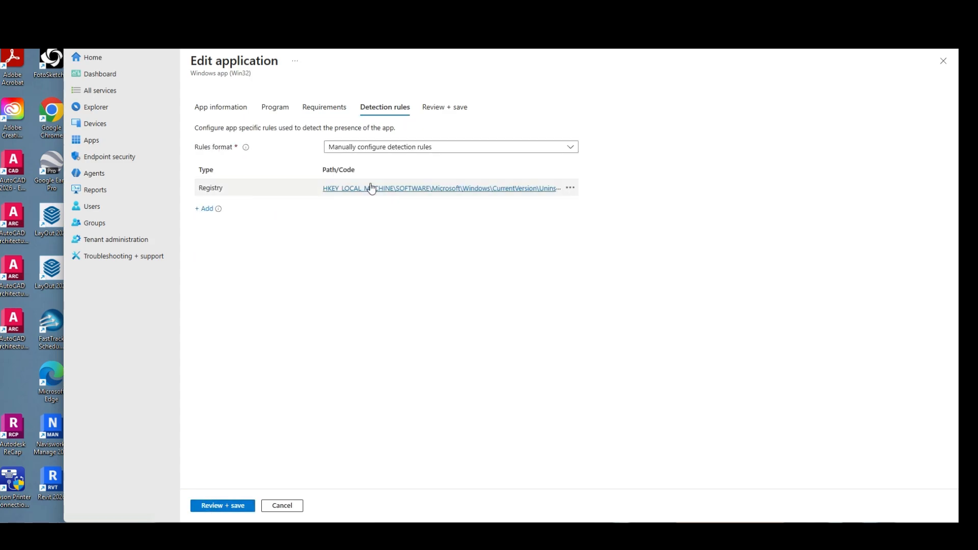
{"action": "left_click", "coordinate": [392, 190]}
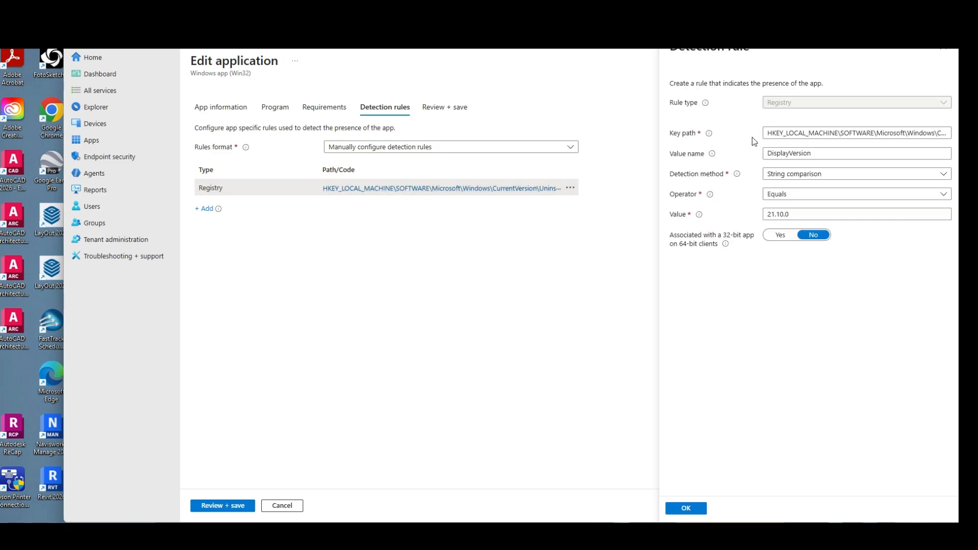
Review the registry detection rule's full key path for the Bluebeam uninstall entry and accept the rule
{"action": "left_click_drag", "start_coordinate": [766, 134], "coordinate": [957, 153]}
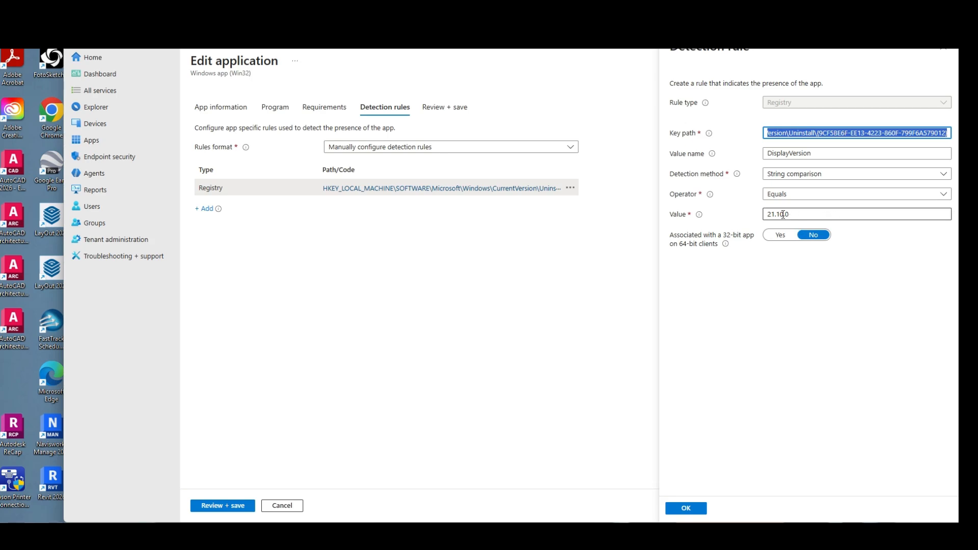
{"action": "left_click", "coordinate": [678, 509]}
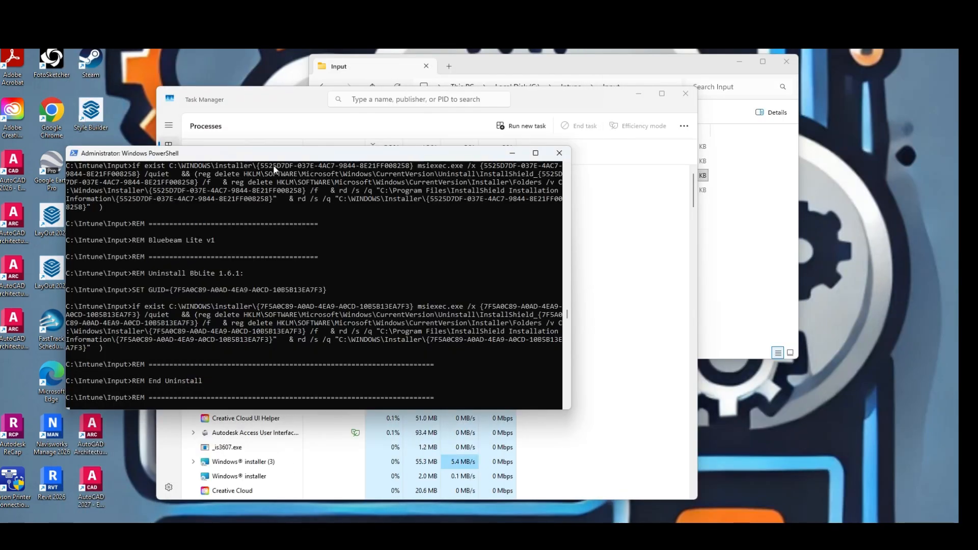
Move the PowerShell window out of the way and bring Task Manager forward to check the running Windows installer processes
{"action": "left_click_drag", "start_coordinate": [236, 151], "coordinate": [321, 126]}
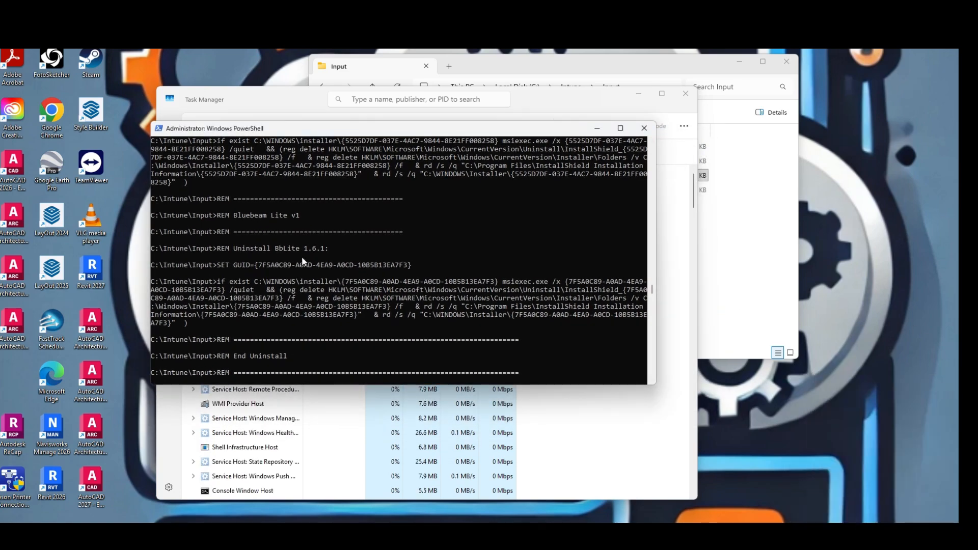
{"action": "left_click_drag", "start_coordinate": [280, 131], "coordinate": [251, 22]}
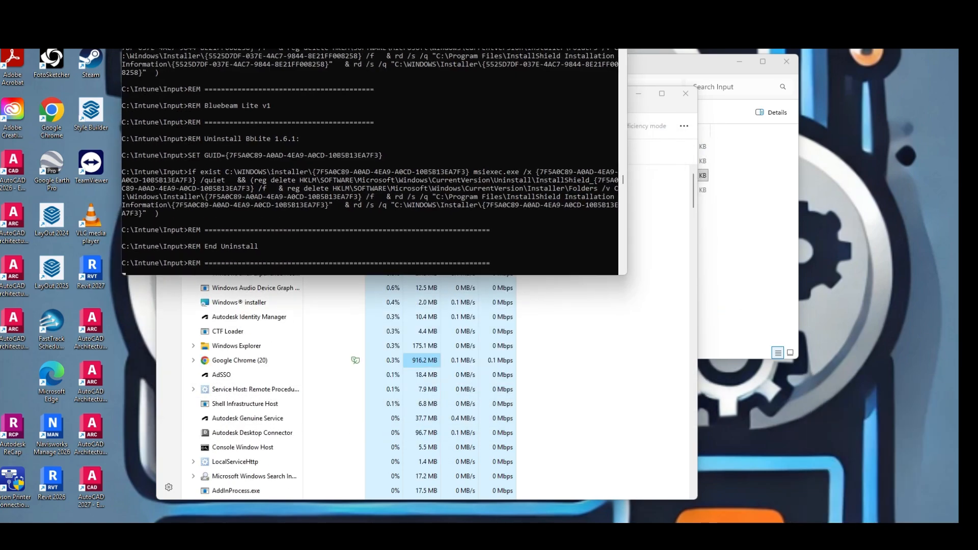
{"action": "left_click", "coordinate": [669, 304]}
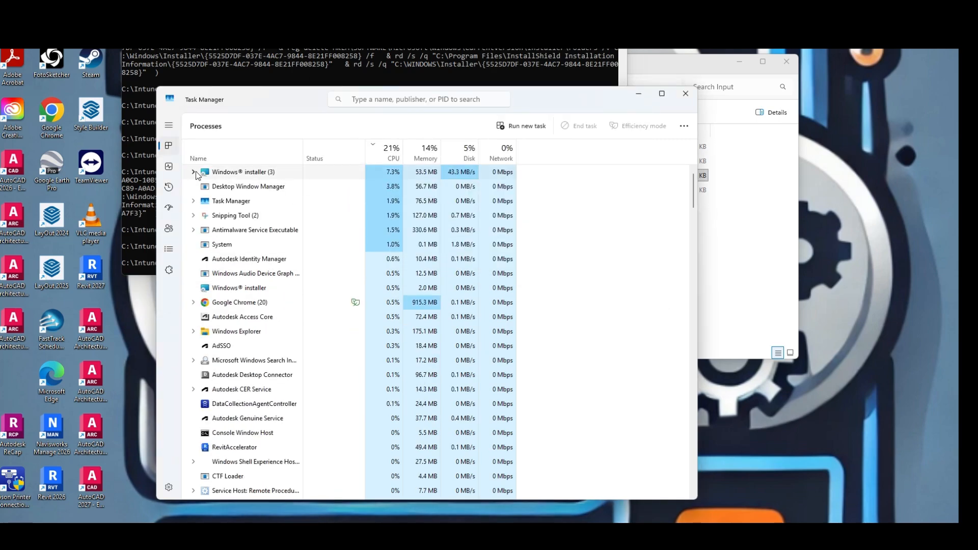
In File Explorer, go up to the Intune folder, open its Output folder and select the bluebeam.intunewin package
{"action": "left_click", "coordinate": [746, 241]}
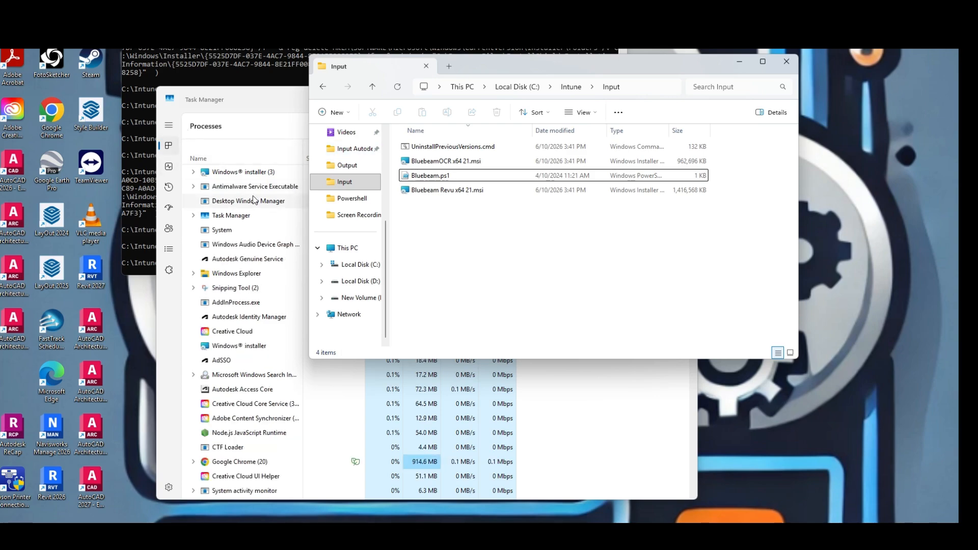
{"action": "left_click", "coordinate": [571, 89]}
{"action": "double_click", "coordinate": [432, 178]}
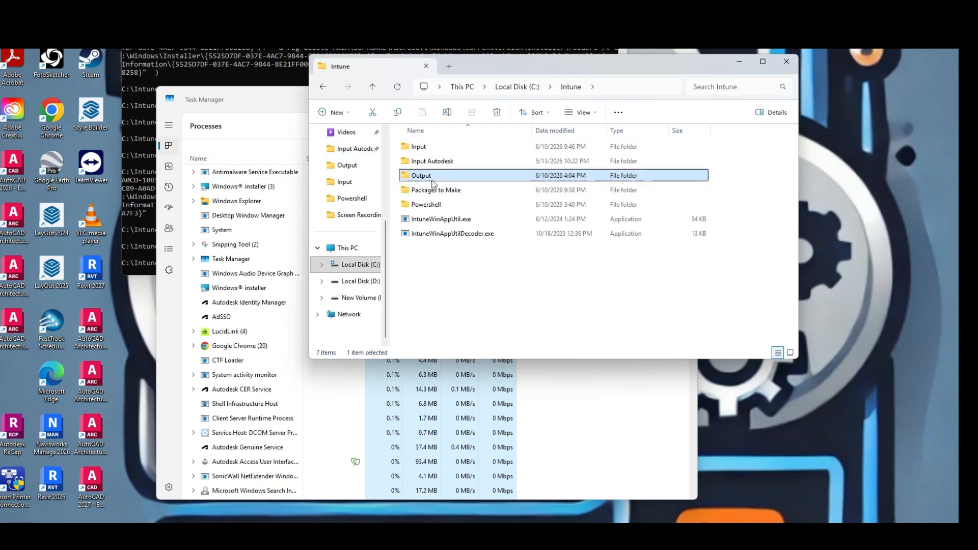
{"action": "left_click", "coordinate": [435, 147]}
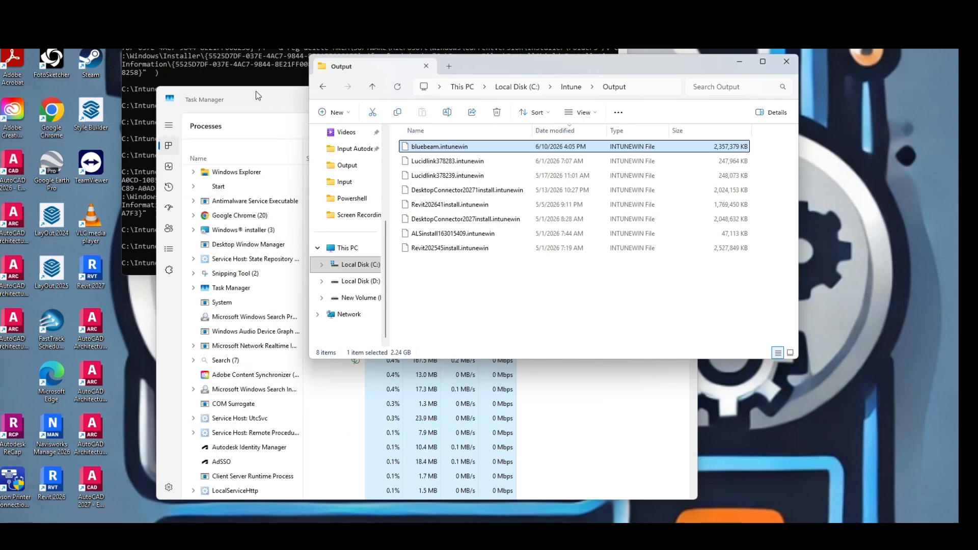
Close Task Manager, then open Registry Editor and move its window so that both the key tree and values are in view
{"action": "left_click_drag", "start_coordinate": [256, 91], "coordinate": [437, 122]}
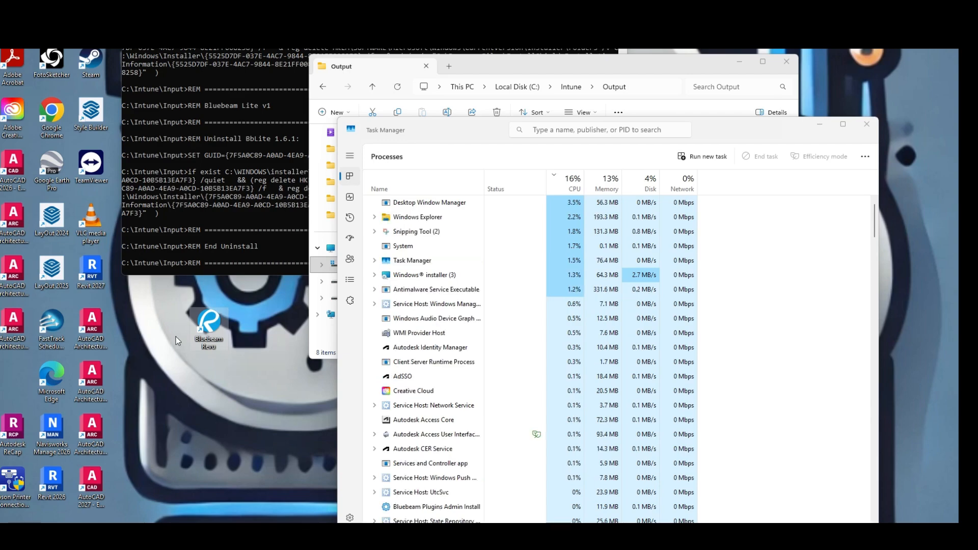
{"action": "left_click", "coordinate": [865, 125]}
{"action": "key", "text": "super"}
{"action": "type", "text": "r"}
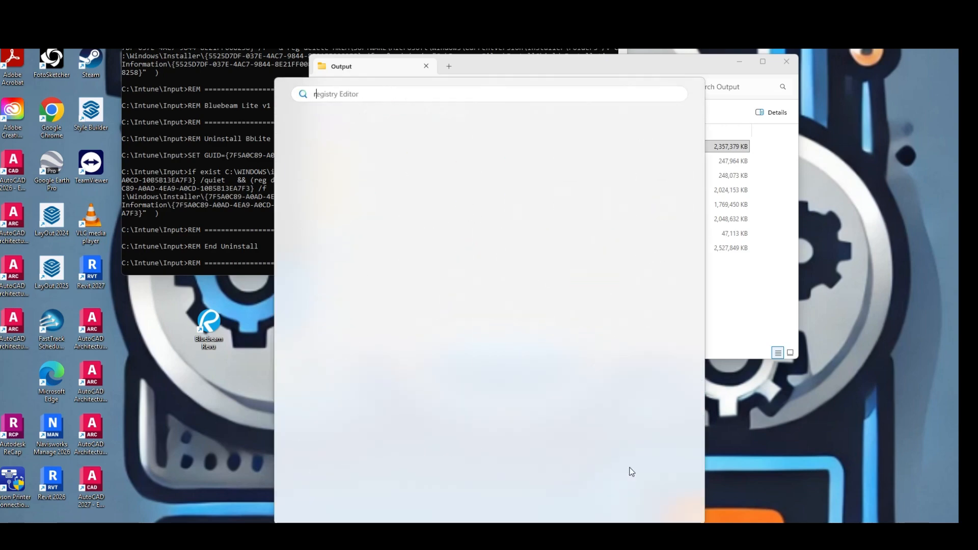
{"action": "type", "text": "egi"}
{"action": "key", "text": "Escape"}
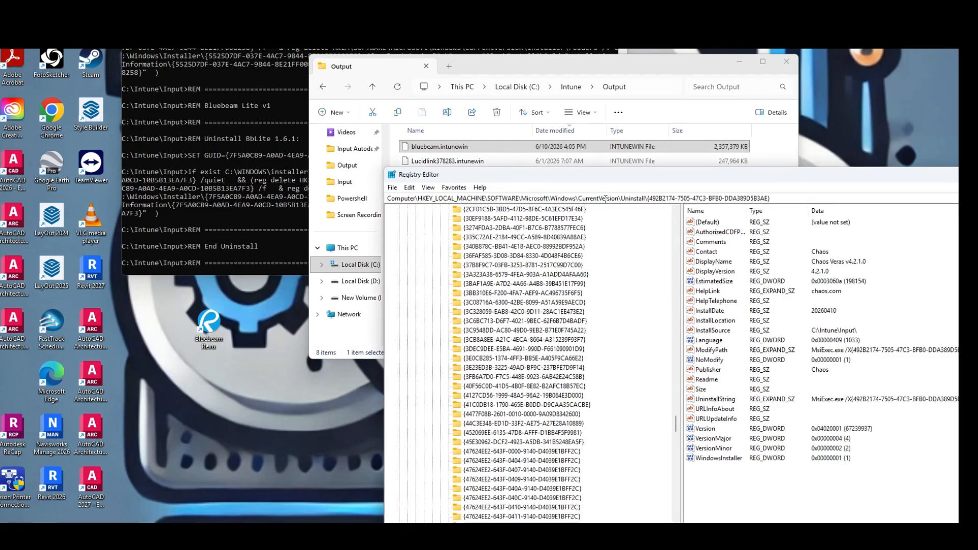
{"action": "left_click_drag", "start_coordinate": [604, 183], "coordinate": [336, 121]}
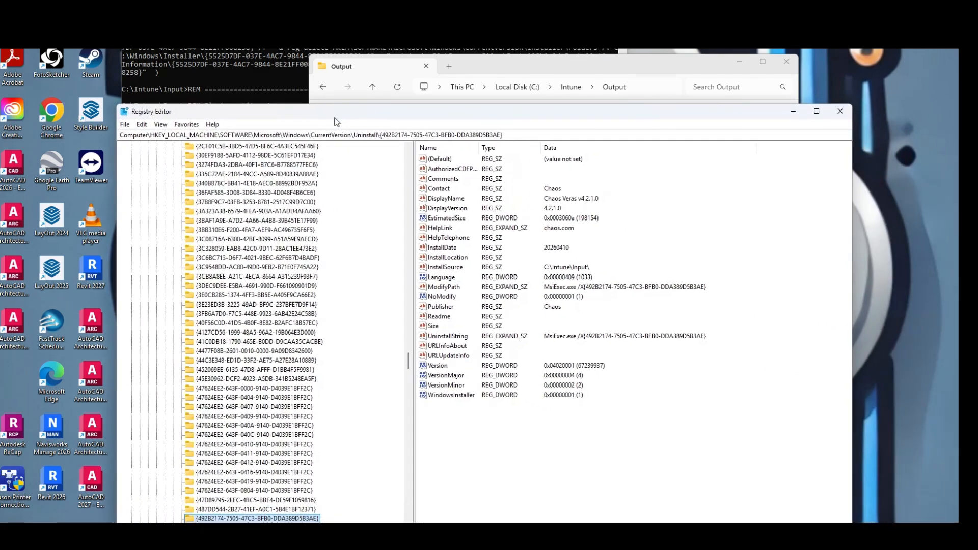
Select the Uninstall key under HKEY_LOCAL_MACHINE\SOFTWARE\Microsoft\Windows\CurrentVersion and search from there for Bluebeam
{"action": "scroll", "coordinate": [255, 194], "scroll_direction": "up", "scroll_amount": 15}
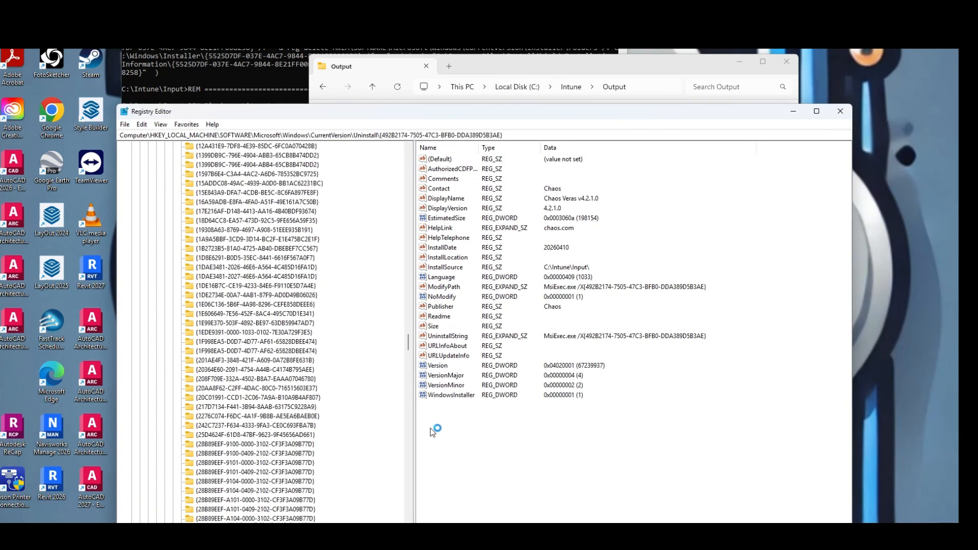
{"action": "left_click_drag", "start_coordinate": [408, 335], "coordinate": [409, 316]}
{"action": "left_click", "coordinate": [198, 388]}
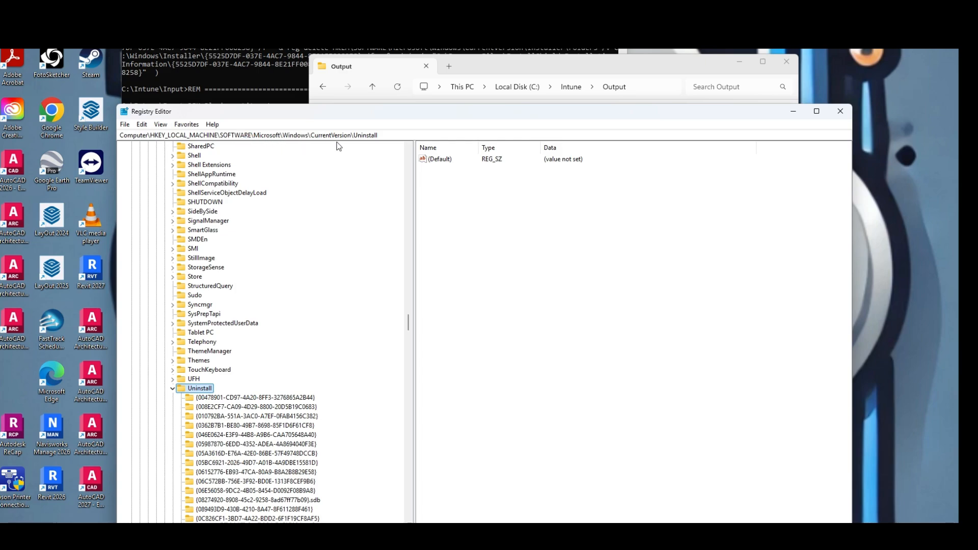
{"action": "left_click", "coordinate": [146, 125]}
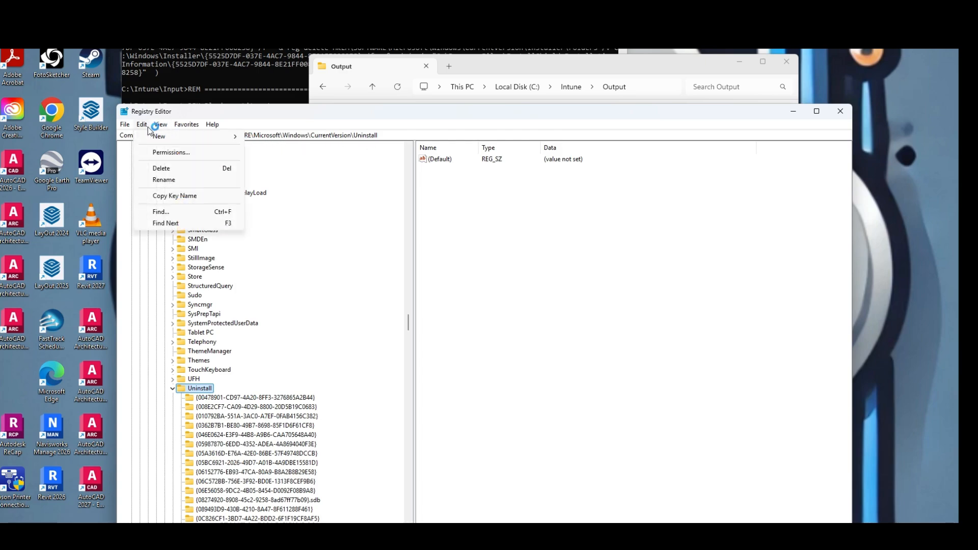
{"action": "left_click", "coordinate": [162, 211]}
{"action": "type", "text": "Bluebeam"}
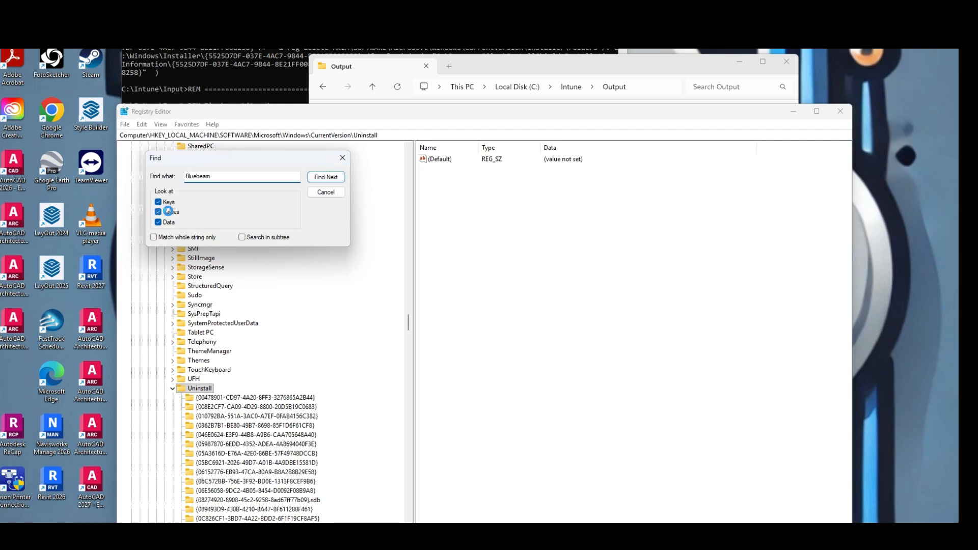
{"action": "key", "text": "Return"}
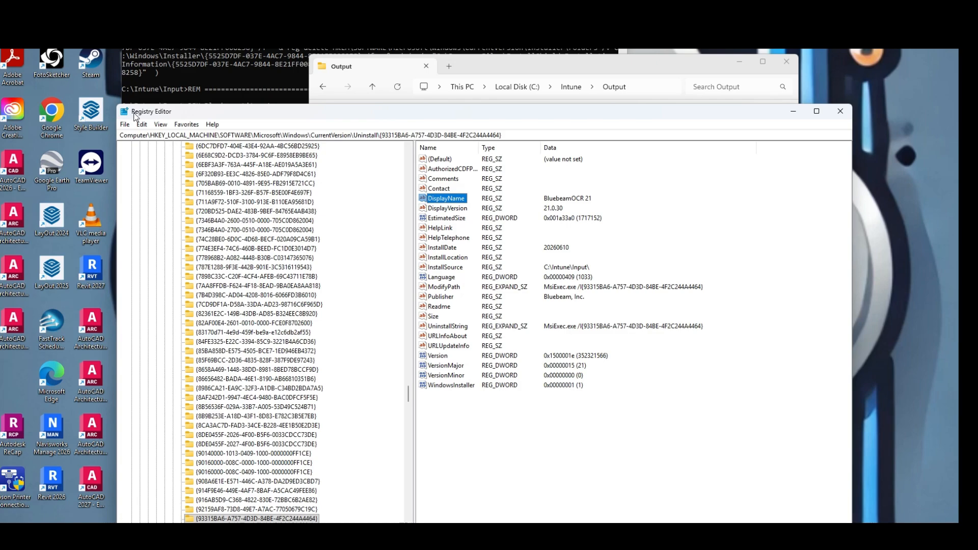
Continue the search to the Bluebeam Revu x64 uninstall key and examine its DisplayVersion value
{"action": "key", "text": "F3"}
{"action": "key", "text": "F3"}
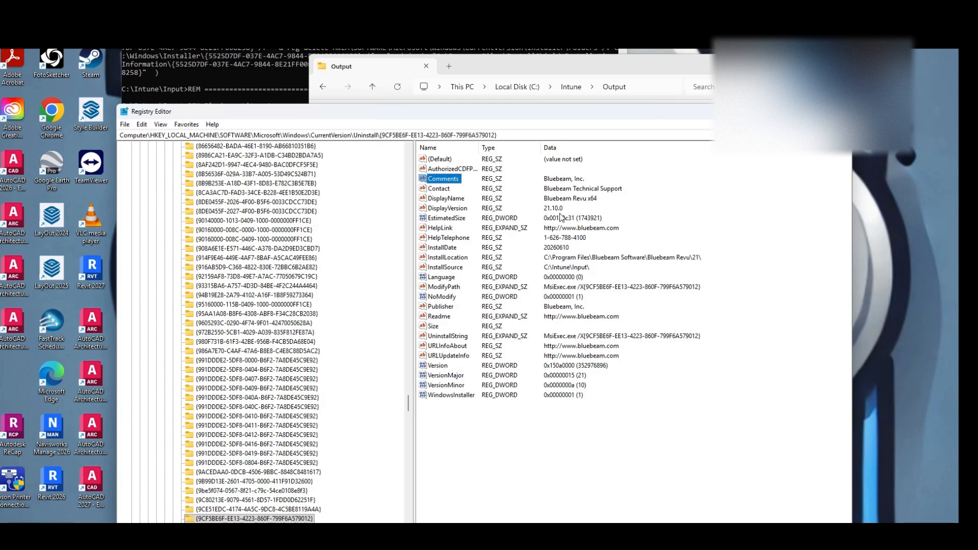
{"action": "left_click", "coordinate": [452, 209]}
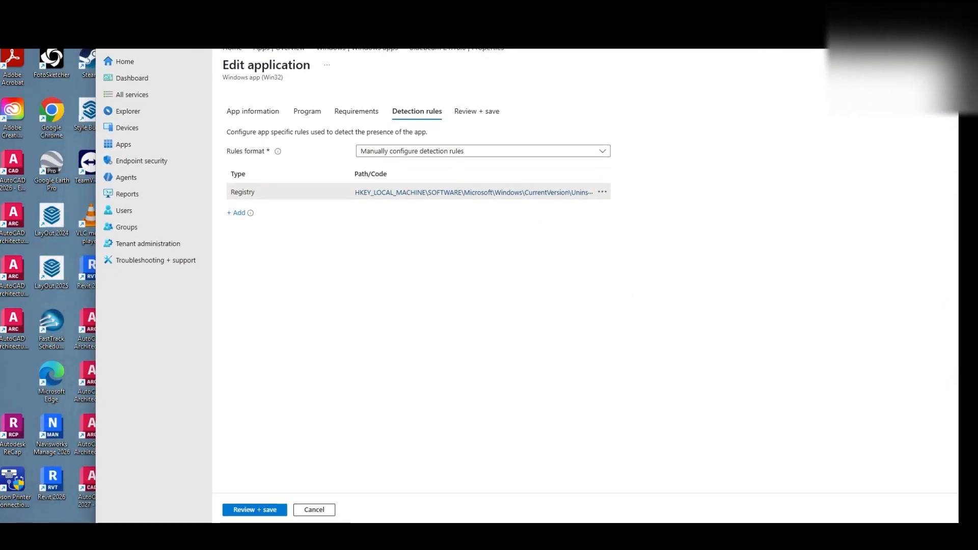
Switch back to the Intune admin center, go to the review of the Bluebeam 21.10.0 app and save it
{"action": "left_click", "coordinate": [251, 511]}
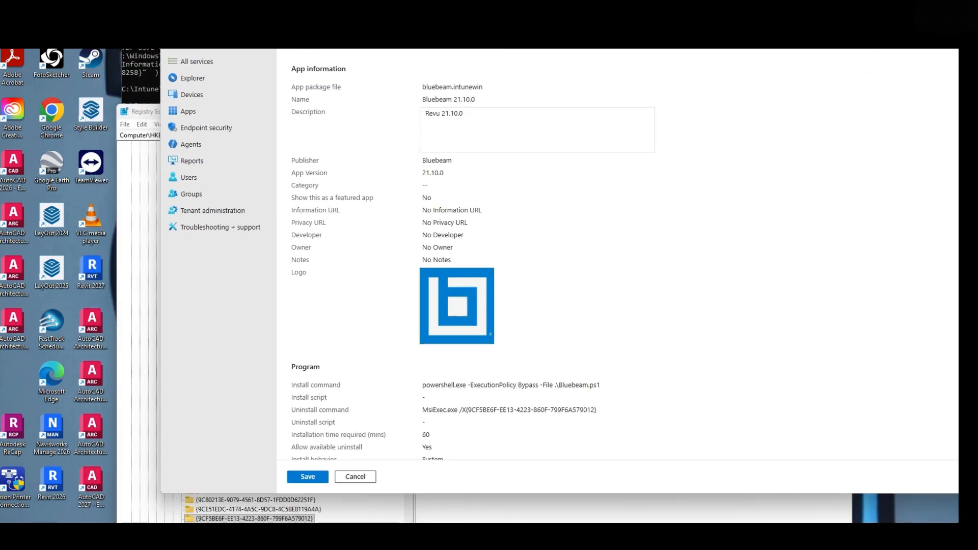
{"action": "left_click", "coordinate": [315, 476]}
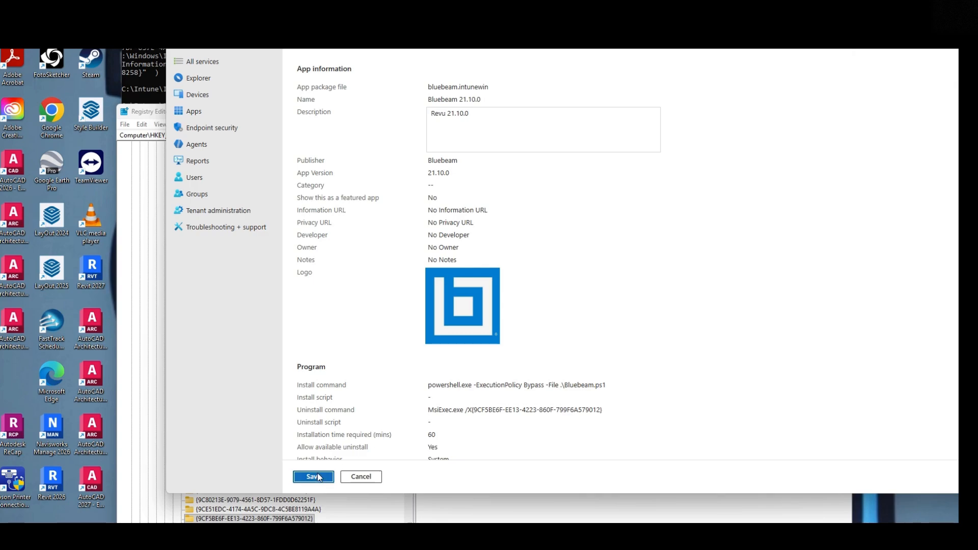